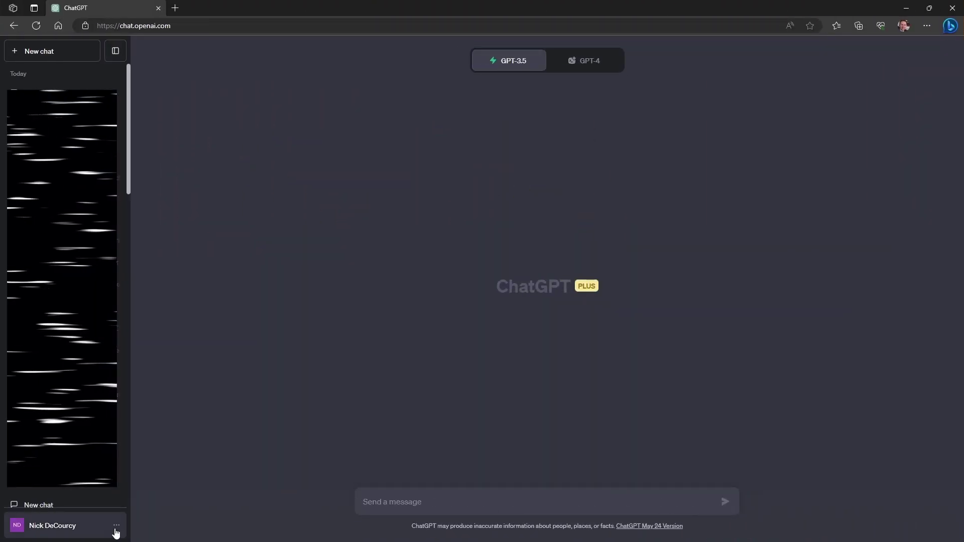
# Confirm Code interpreter is enabled in Beta features, then start a GPT-4 Code Interpreter chat.
pyautogui.click(116, 532)
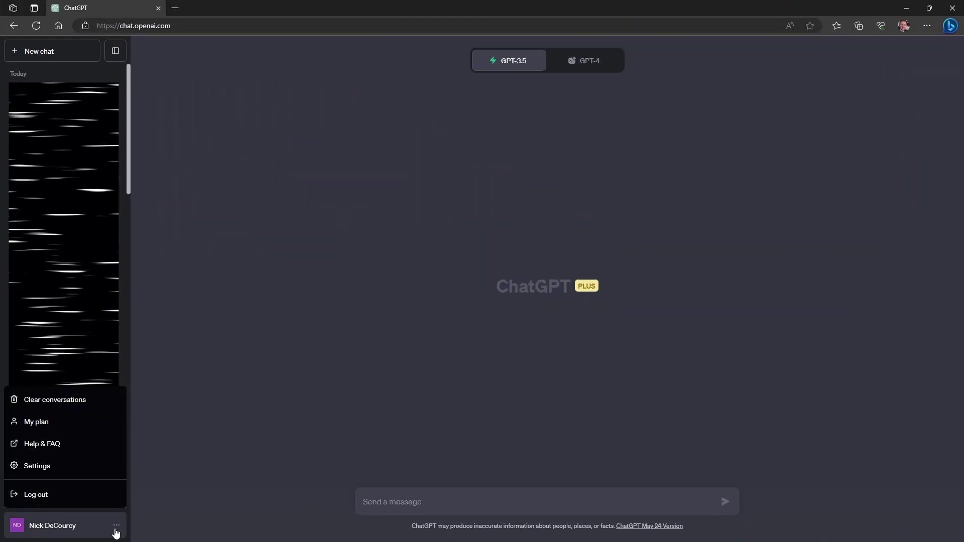
pyautogui.click(69, 468)
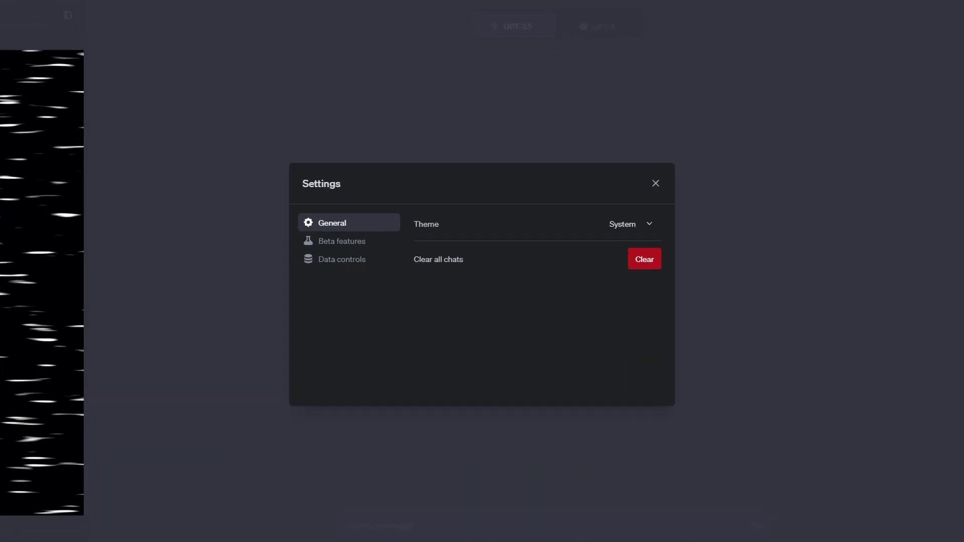
pyautogui.click(248, 198)
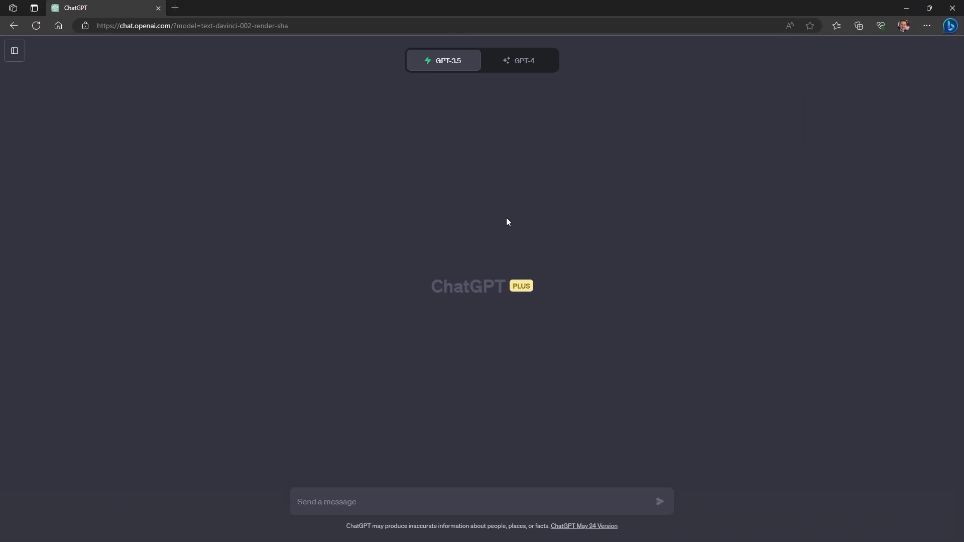
pyautogui.click(514, 70)
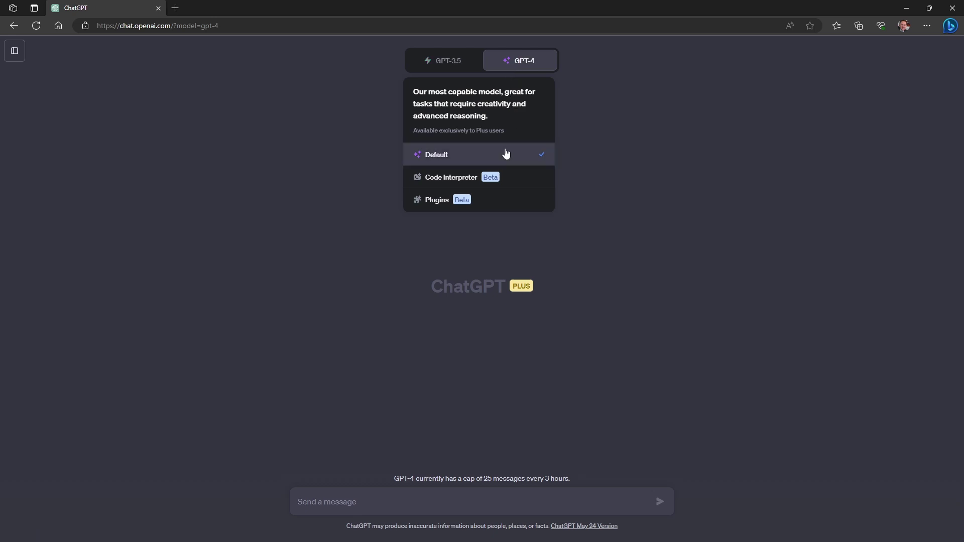
pyautogui.click(495, 178)
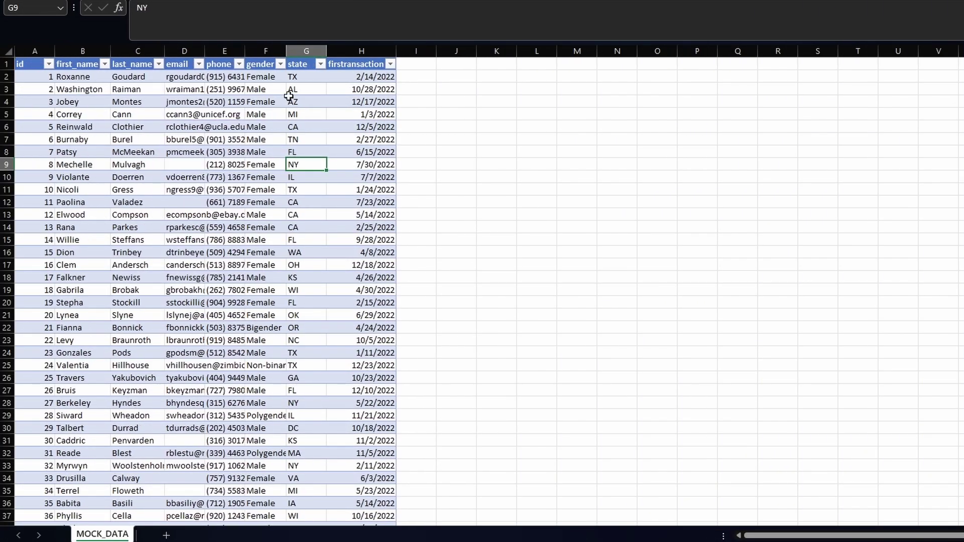
# Review the MOCK_DATA customer rows, then send the request to describe the attached MOCK_DATA.csv.
pyautogui.scroll(-20, 289, 95)
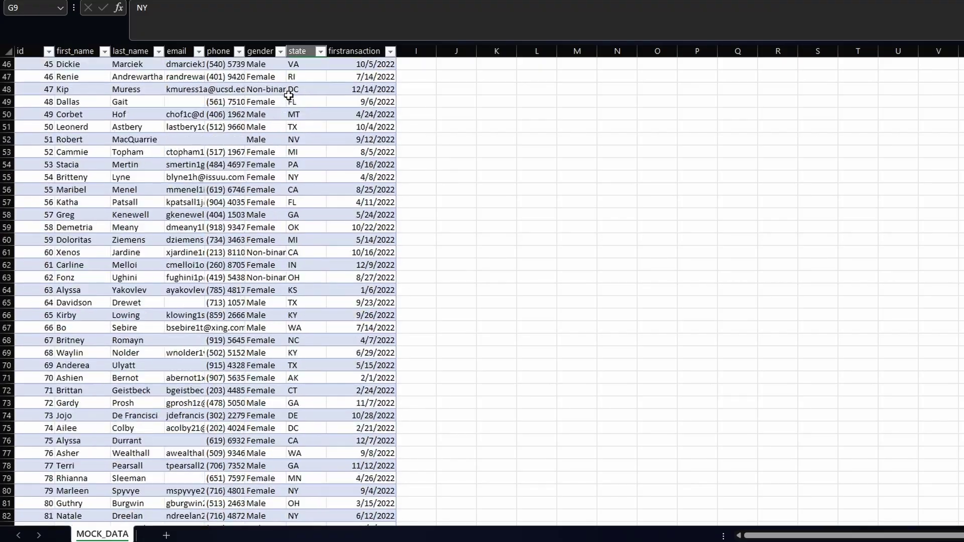
pyautogui.scroll(-20, 288, 95)
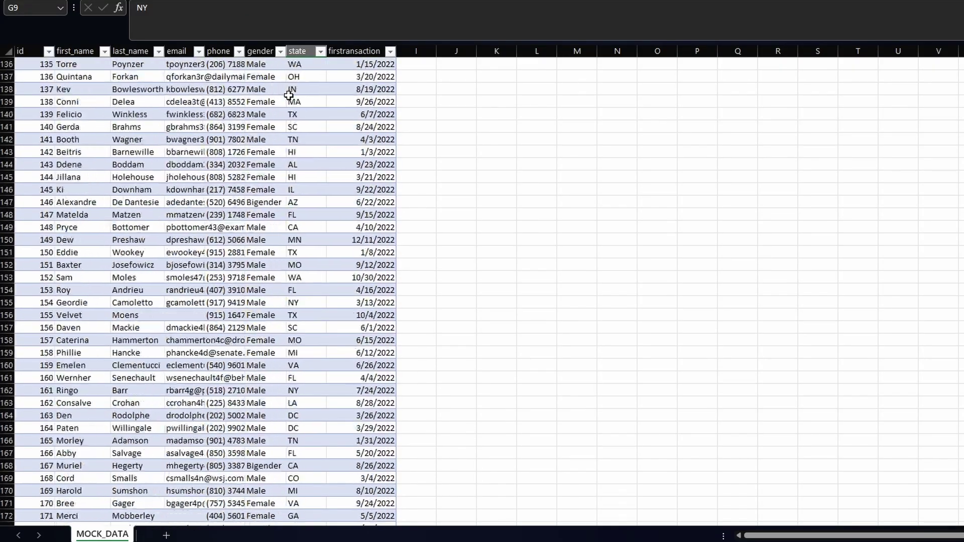
pyautogui.scroll(-14, 289, 95)
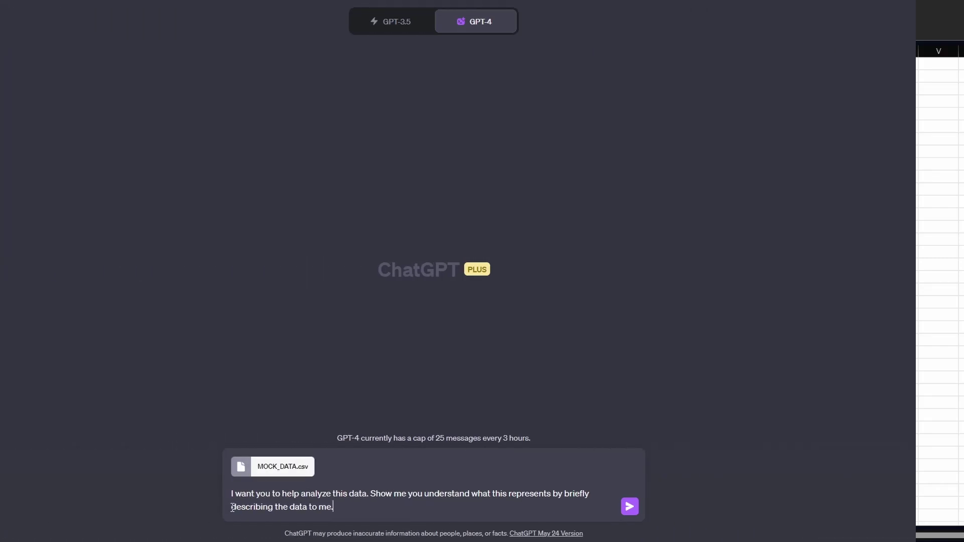
pyautogui.press('Return')
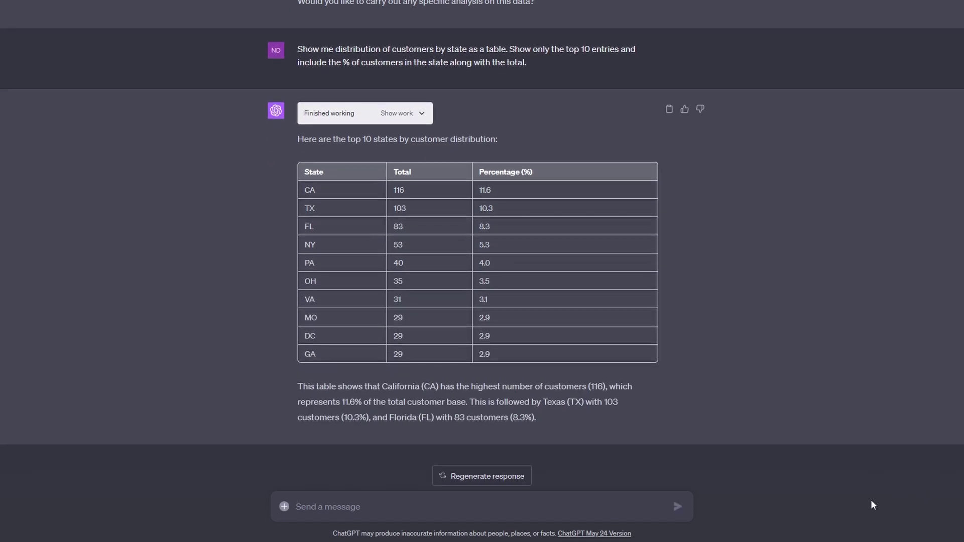
# Paste and send the prompt 'Present this information for all states as a chart.'.
pyautogui.rightClick(386, 503)
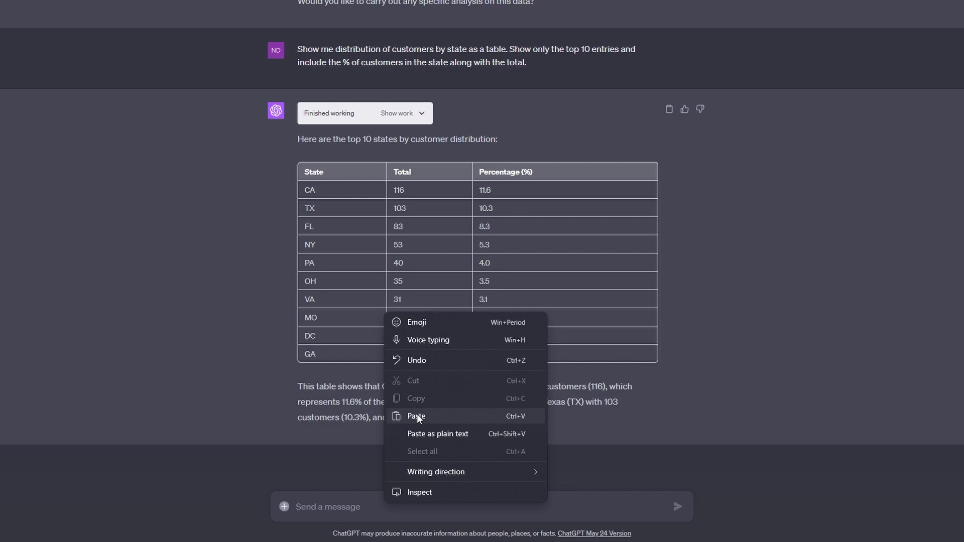
pyautogui.click(416, 415)
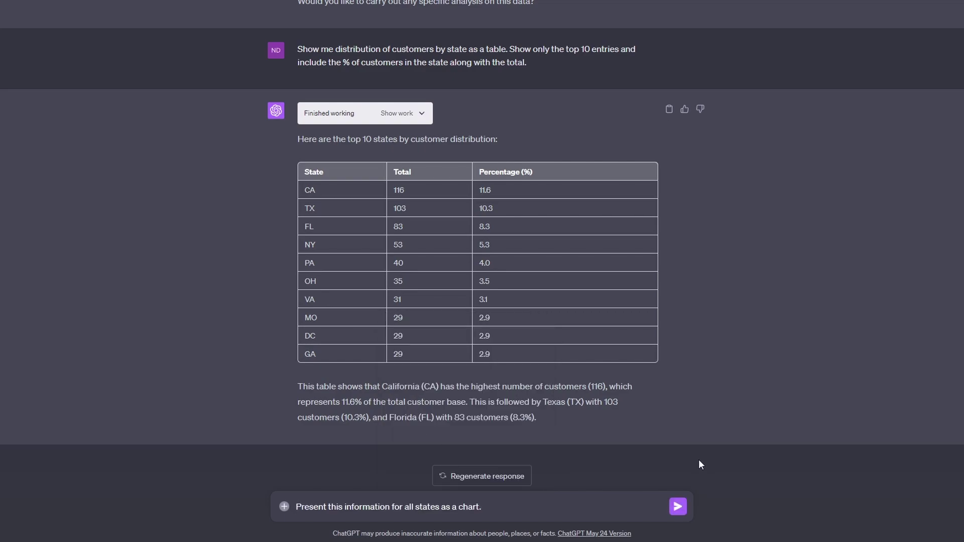
pyautogui.press('Return')
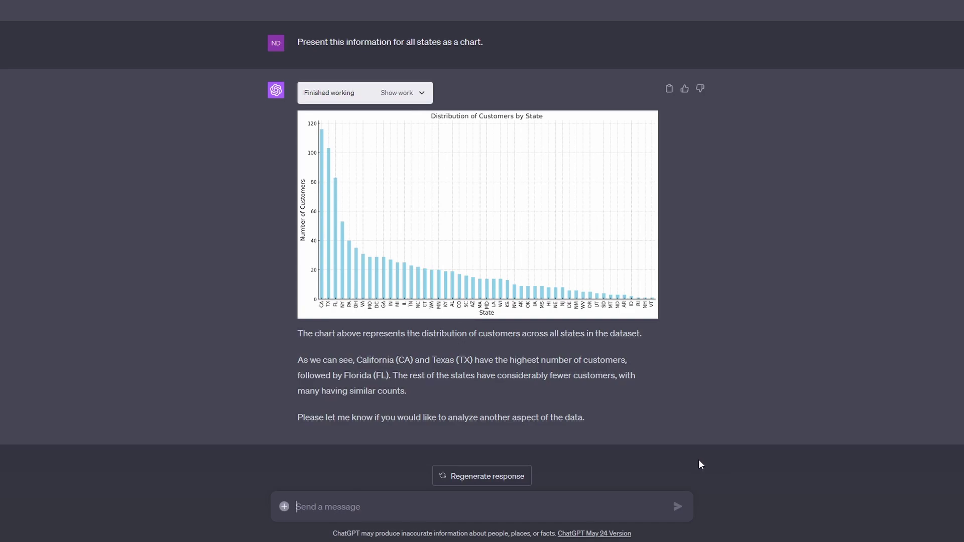
# Request a pie chart instead, a contact-information table, and a breakdown by month of first transaction.
pyautogui.write('Change this to a pie chart instead.')
pyautogui.press('Return')
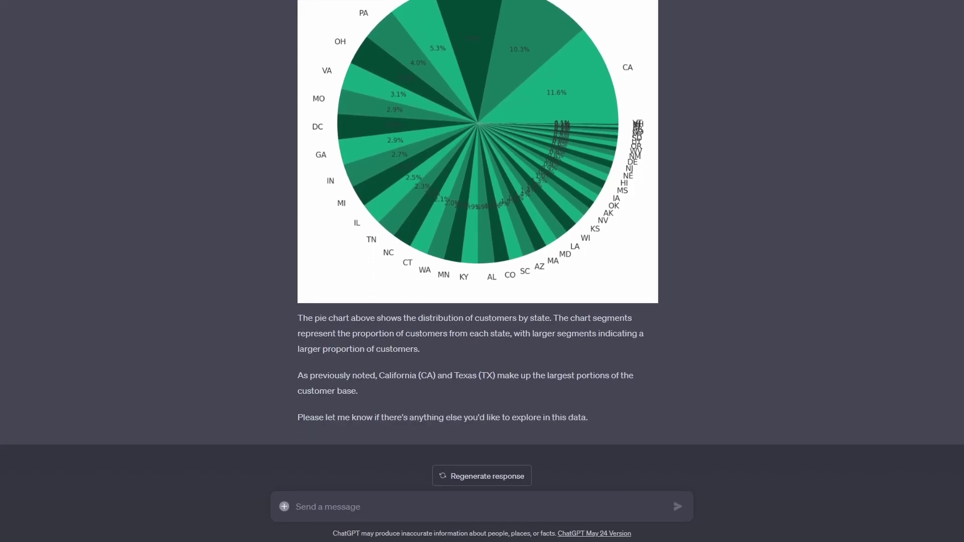
pyautogui.click(353, 498)
pyautogui.write('Show me the following information as a table: Number of customers with both email and phone number listed. Number of customers with only email. Number of customers with only phone. Customers with no contact information.')
pyautogui.press('Return')
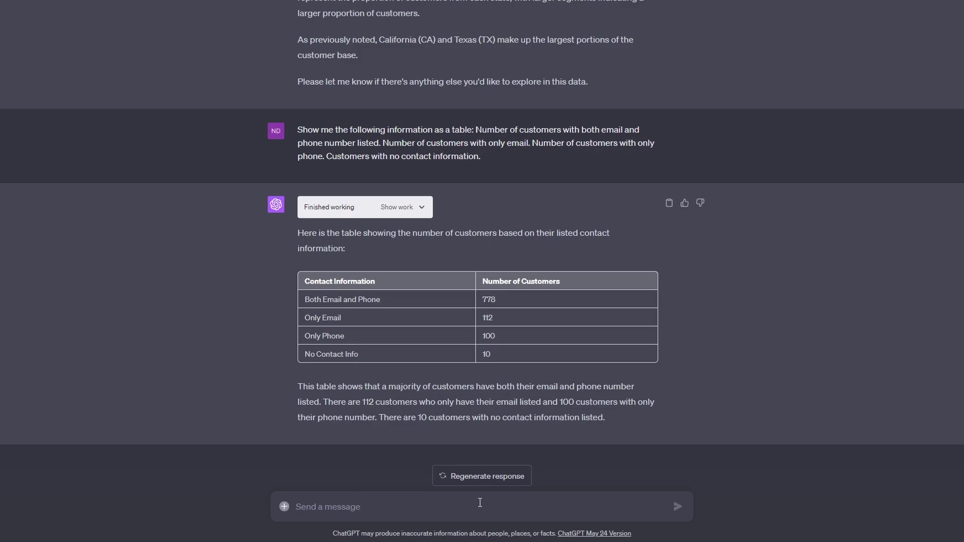
pyautogui.write('Break this information down by the month of first transaction too.')
pyautogui.press('Return')
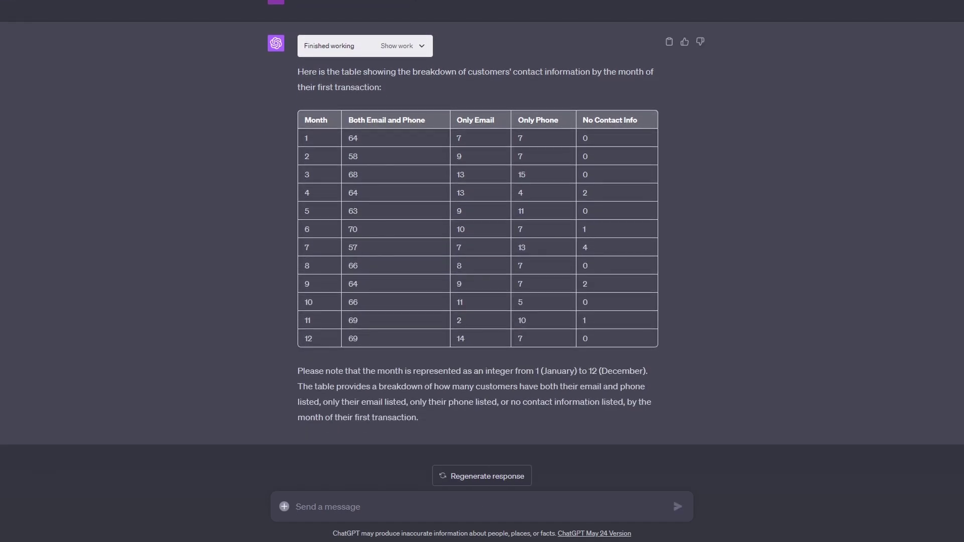
# Ask for the monthly contact breakdown as a stacked bar chart.
pyautogui.click(485, 502)
pyautogui.write('Present this as a stacked bar chart.')
pyautogui.press('Return')
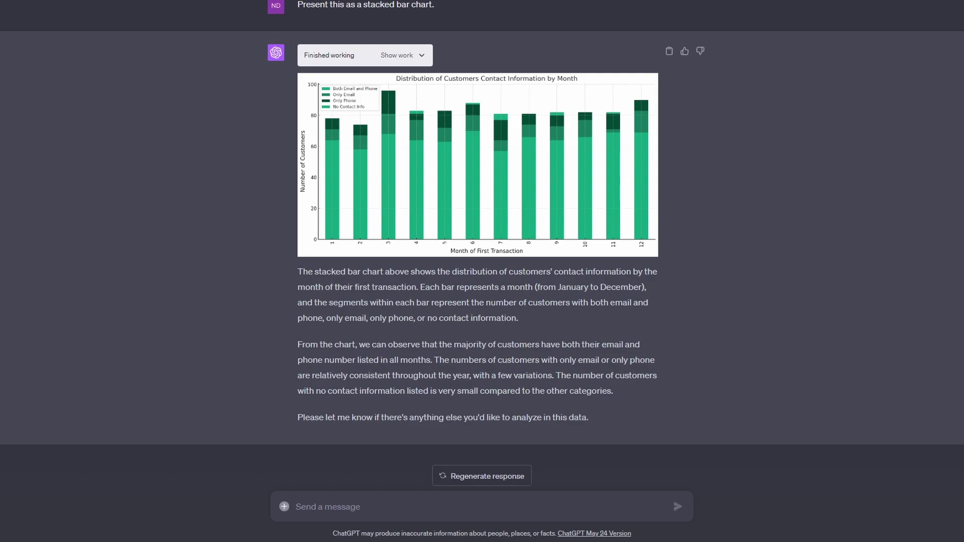
# Request complete versus incomplete contact counts for each state.
pyautogui.rightClick(327, 507)
pyautogui.click(355, 421)
pyautogui.press('Return')
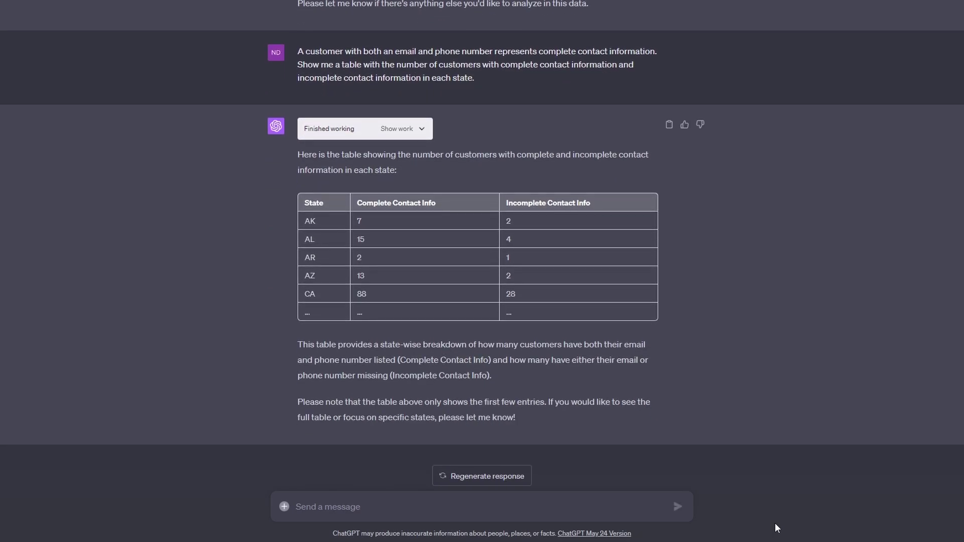
# Ask for a stacked bar chart of each state's complete versus incomplete contact percentages.
pyautogui.rightClick(351, 512)
pyautogui.click(356, 426)
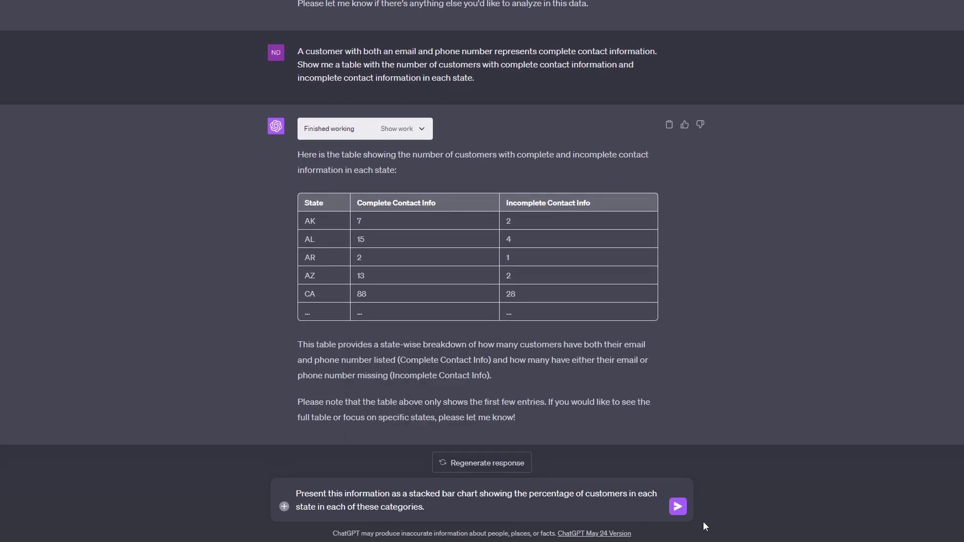
pyautogui.press('Return')
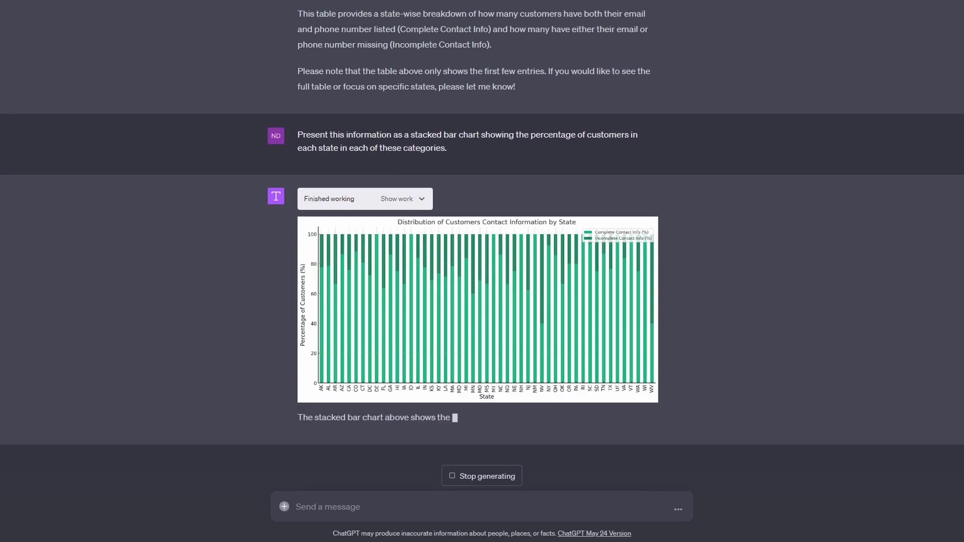
# Request a PDF of all tables and charts and download Customer Data Analysis PDF.
pyautogui.write('Prepare a PDF file I can download with the tables and charts that are part of this conversation included. You should also include a cover page with a title "Customer Data Analysis".')
pyautogui.press('Return')
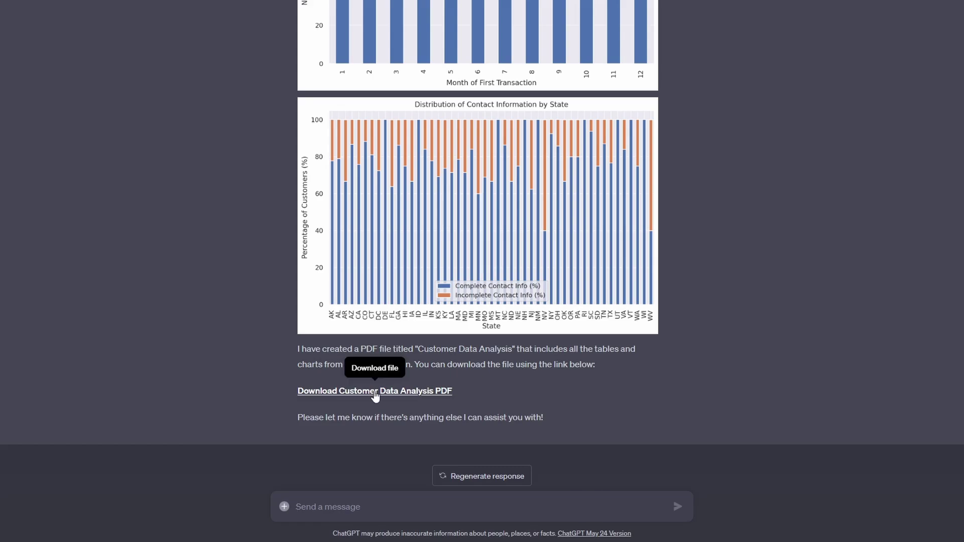
pyautogui.click(372, 392)
# Open the downloaded Customer Data Analysis PDF and scroll through its six pages.
pyautogui.click(794, 31)
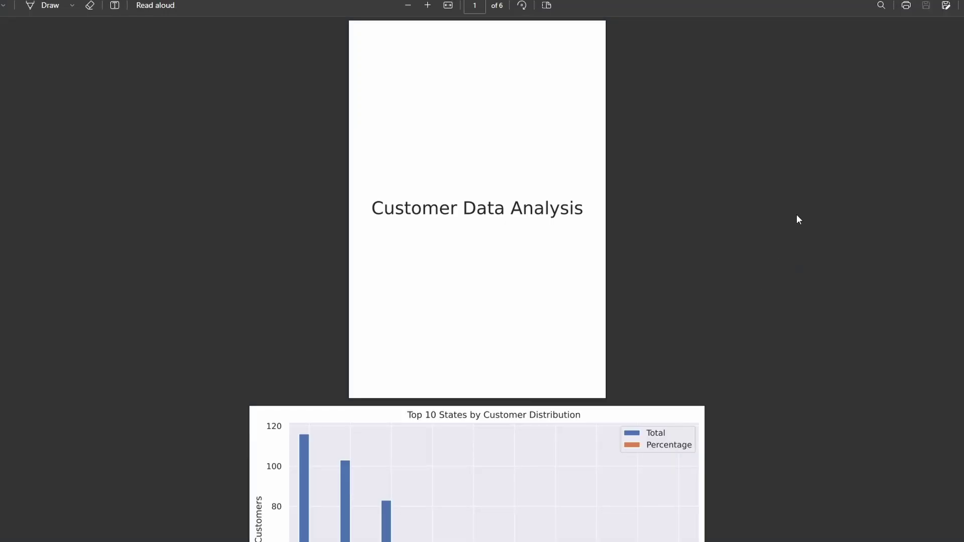
pyautogui.scroll(-12, 793, 191)
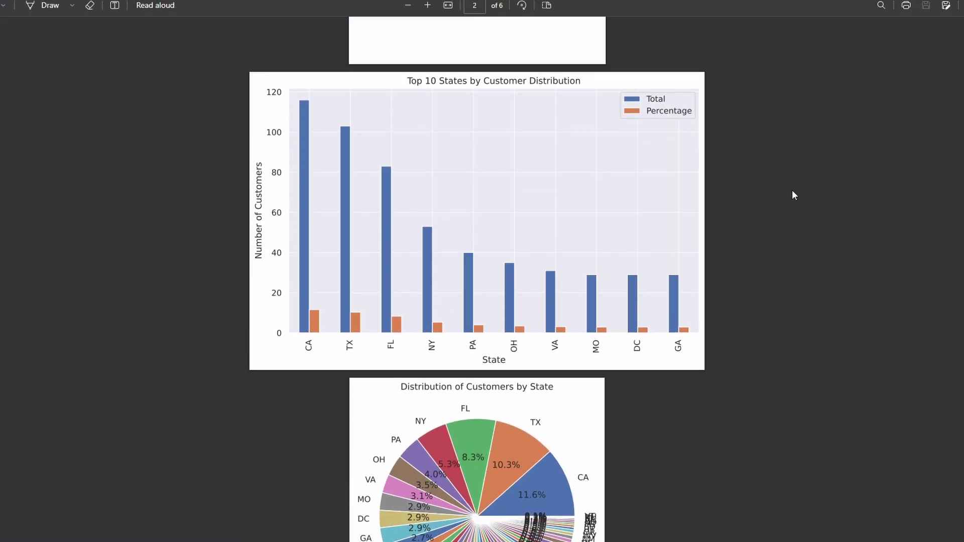
pyautogui.scroll(-10, 792, 191)
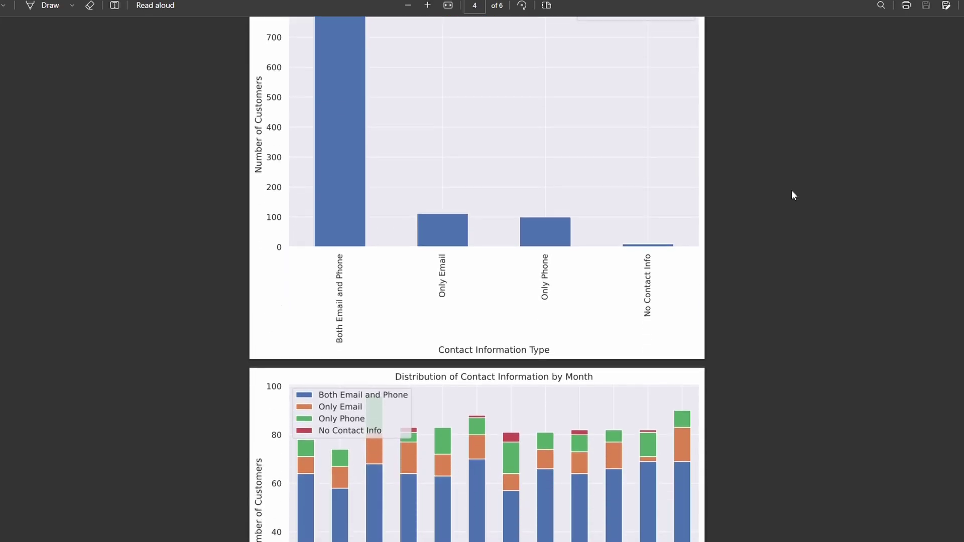
pyautogui.scroll(-2, 793, 195)
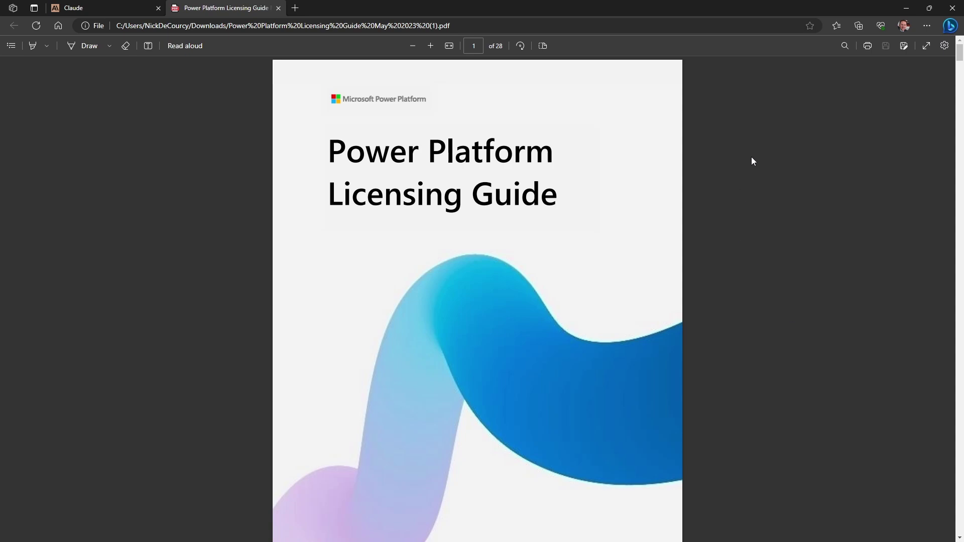
pyautogui.scroll(-20, 752, 158)
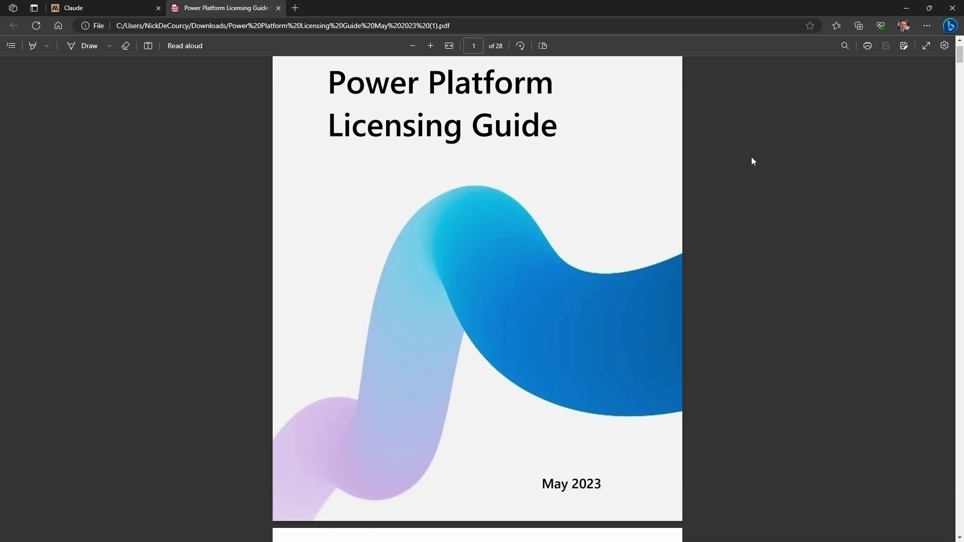
pyautogui.scroll(-20, 751, 161)
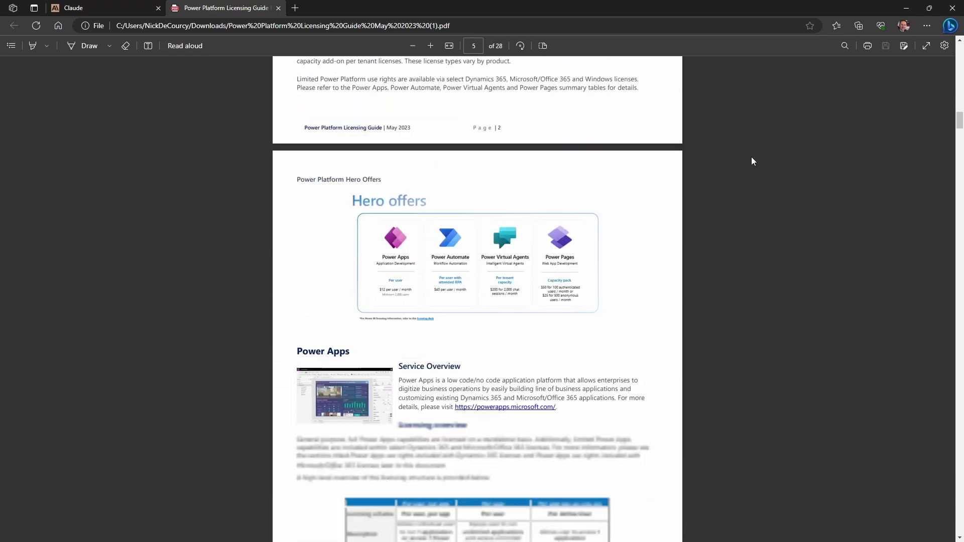
pyautogui.scroll(-20, 752, 161)
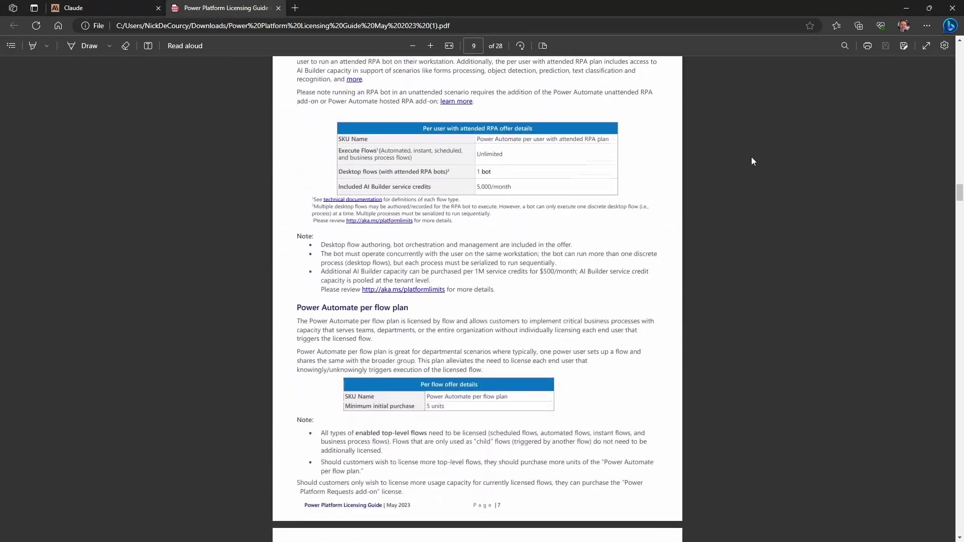
pyautogui.scroll(-20, 749, 164)
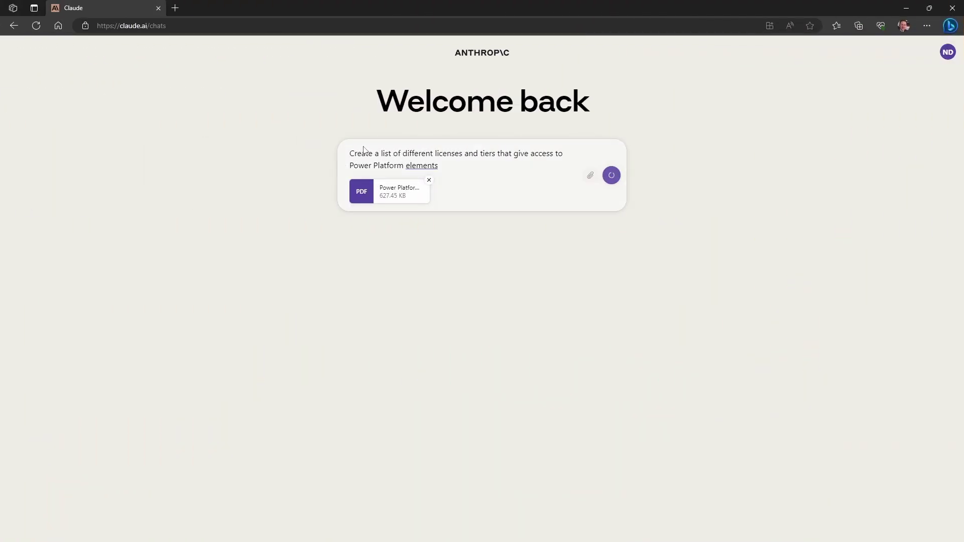
# Ask Claude for the guide's Power Platform licenses and what Microsoft 365 E3 includes.
pyautogui.press('Return')
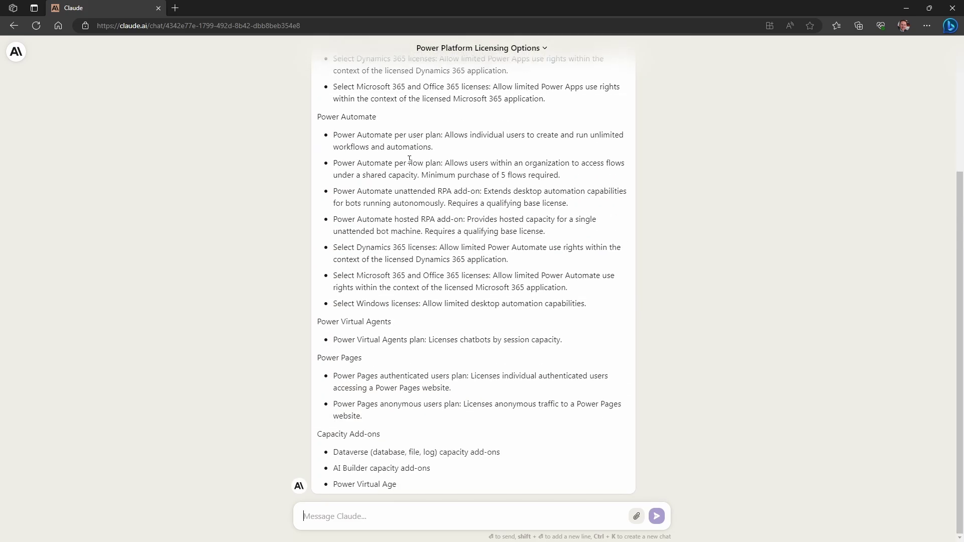
pyautogui.hotkey('ctrl', 'v')
pyautogui.press('Return')
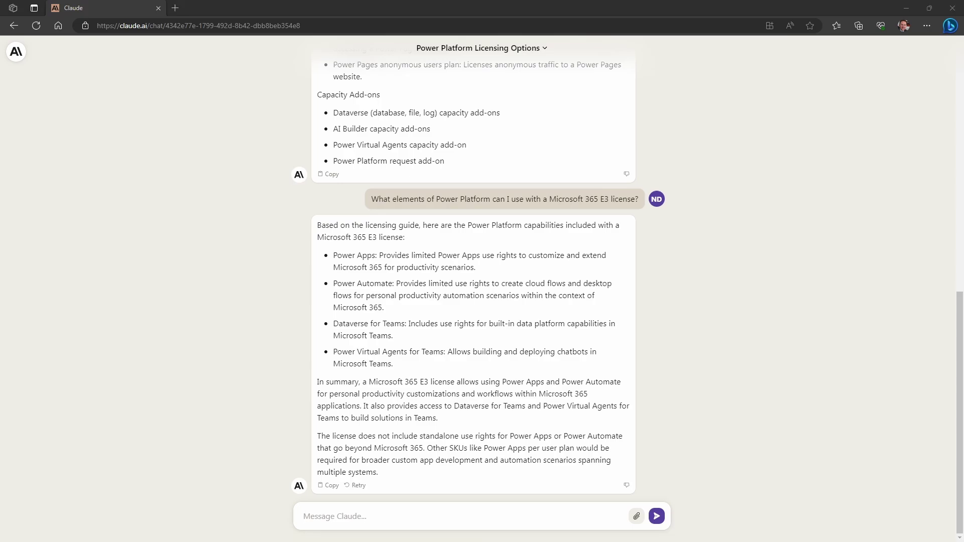
# Ask Claude 'How do I license AI Builder?'.
pyautogui.click(335, 515)
pyautogui.write('How do I license AI Builder?')
pyautogui.press('Return')
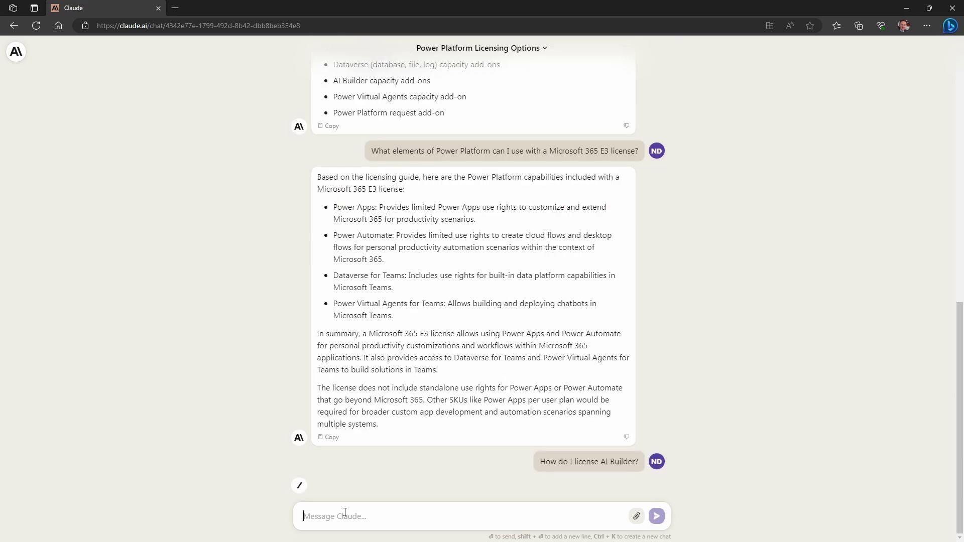